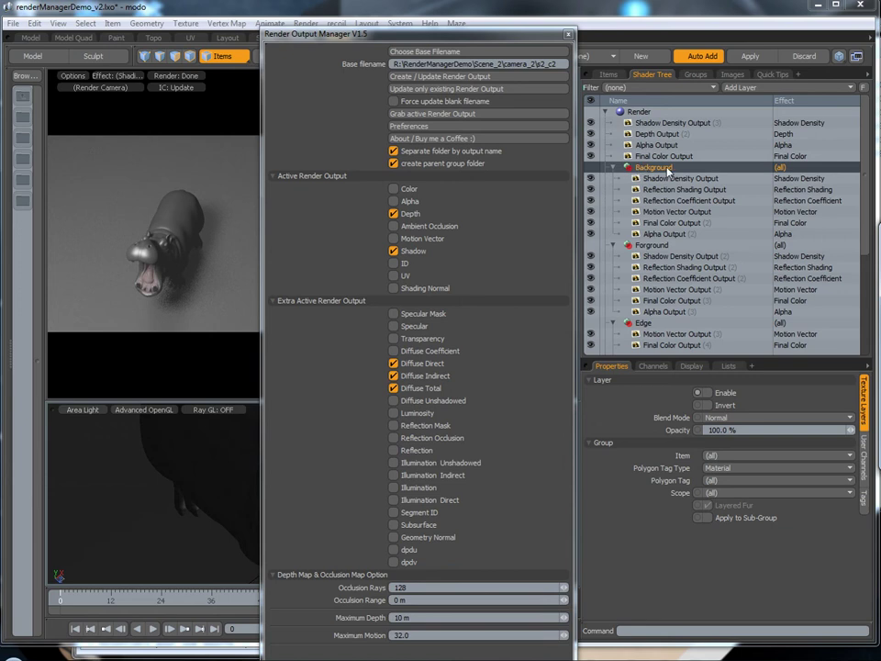
Tick Depth, Shadow, and Diffuse Direct, Indirect and Total as render outputs.
left_click(464, 78)
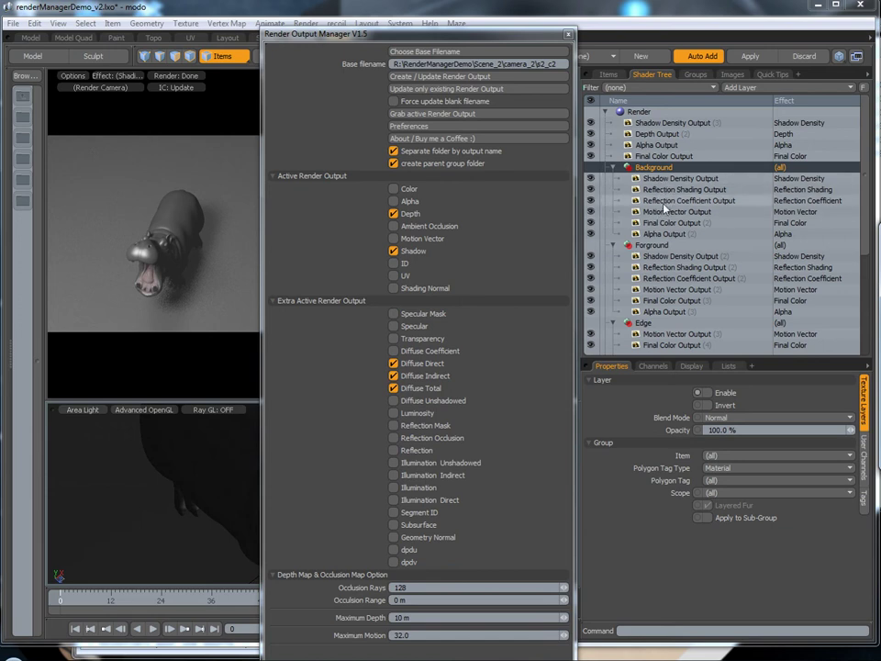
left_click(394, 364)
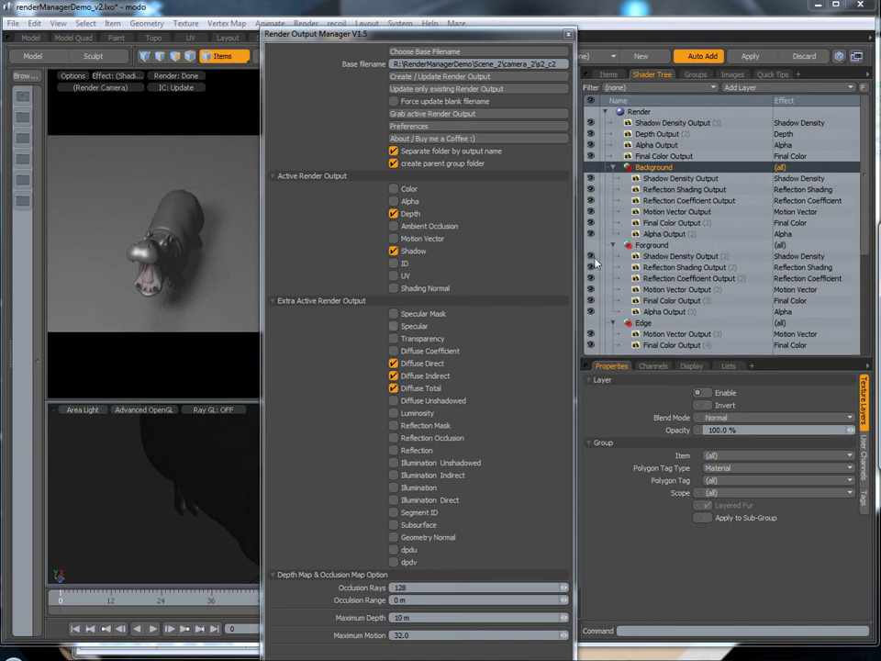
left_click(394, 213)
Generate the Diffuse Shading and Depth outputs under Background, declining to create output folders.
left_click(465, 78)
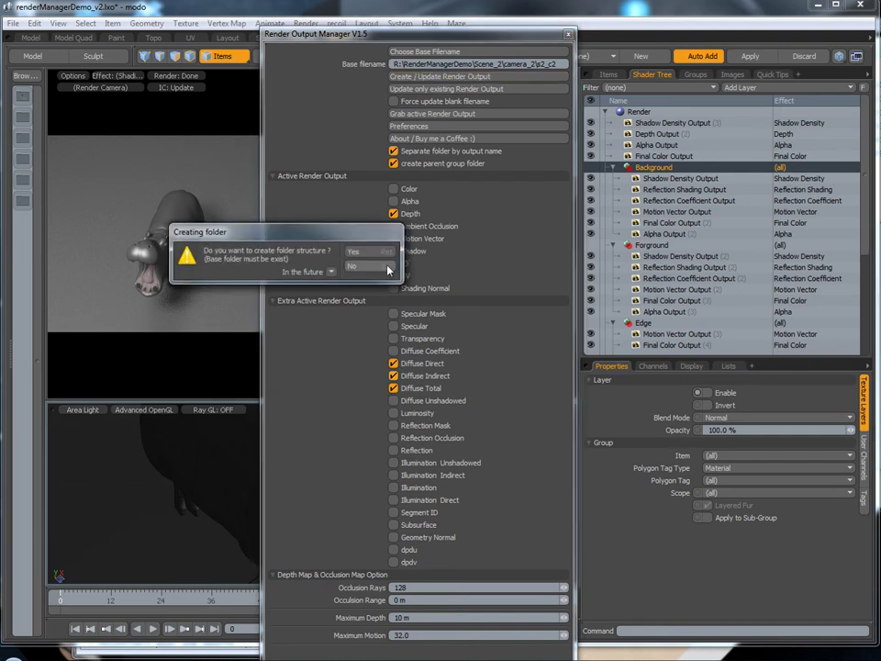
left_click(356, 250)
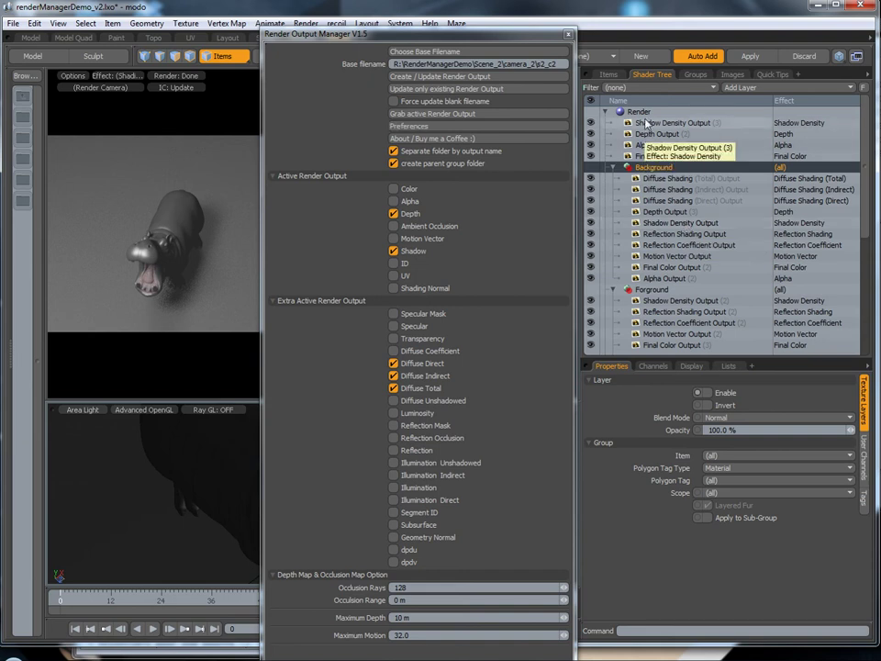
With Background deselected, generate outputs under Render without folders, then inspect Diffuse Shading (Total) Output.
left_click(648, 171, "ctrl")
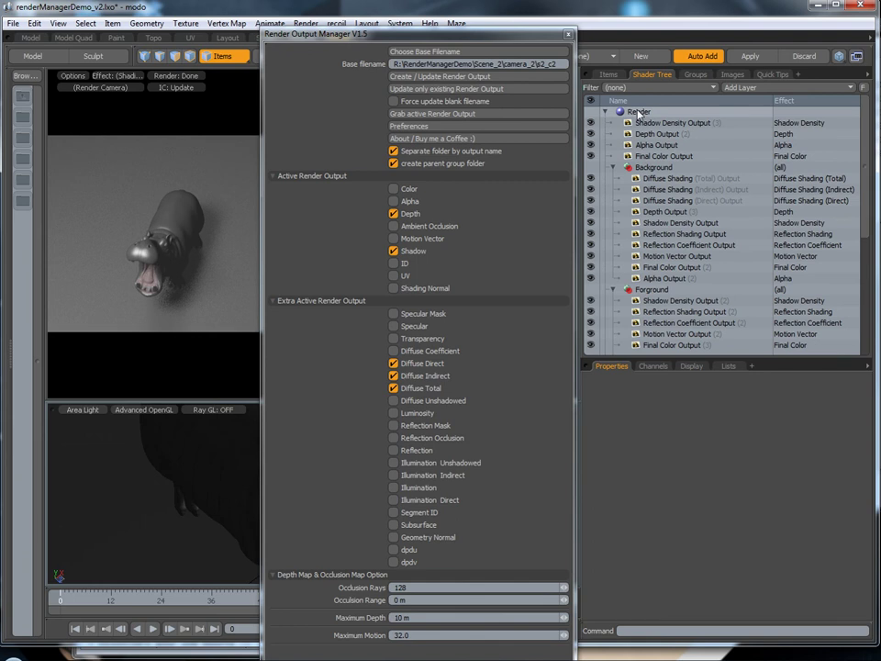
left_click(437, 78)
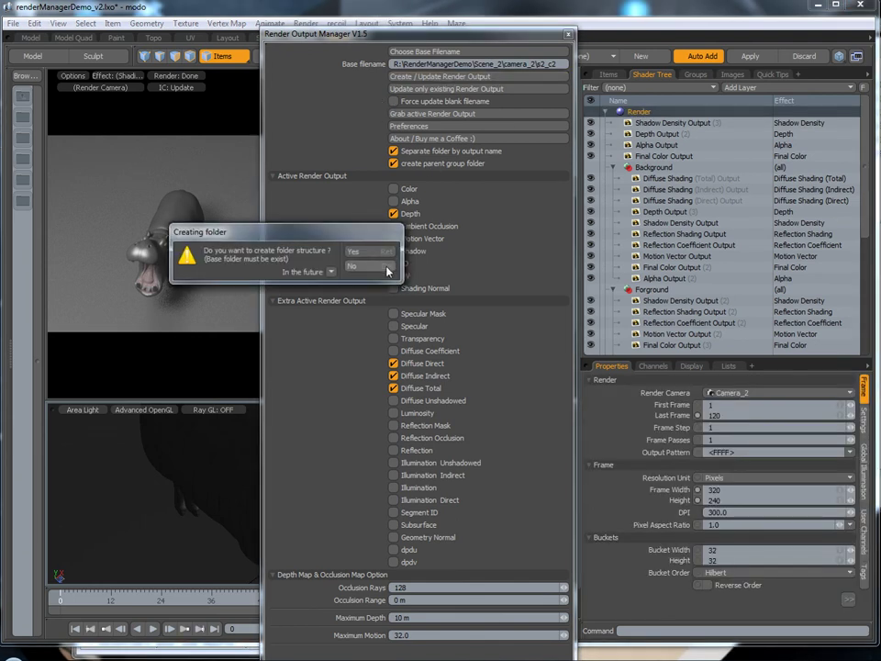
left_click(385, 267)
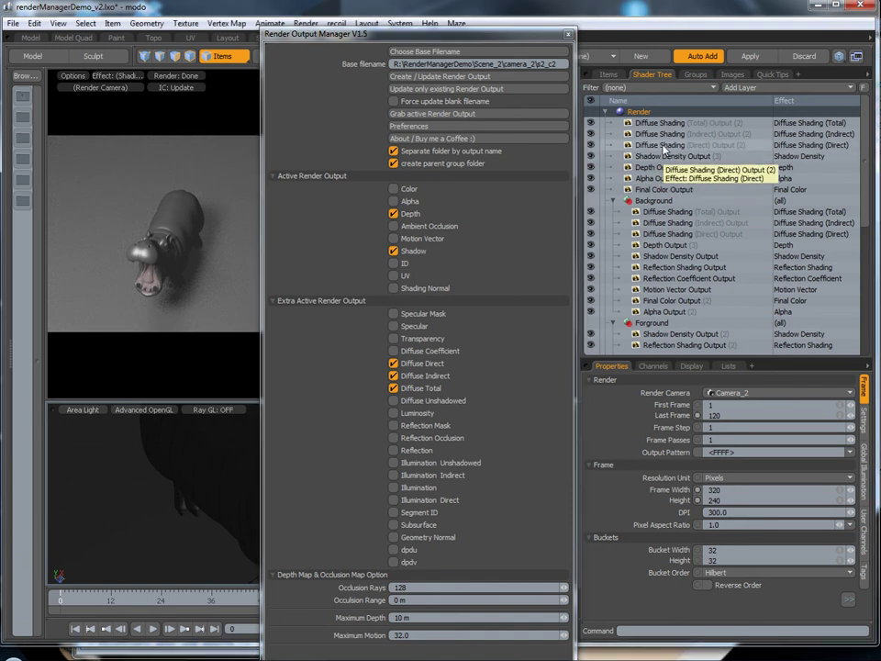
scroll(669, 276, "down", 3)
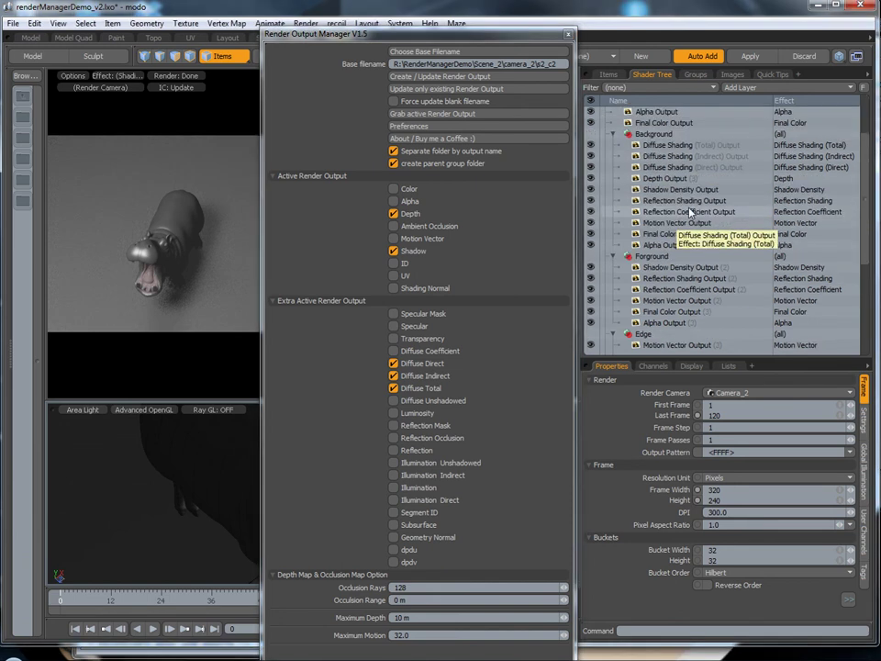
left_click(663, 146)
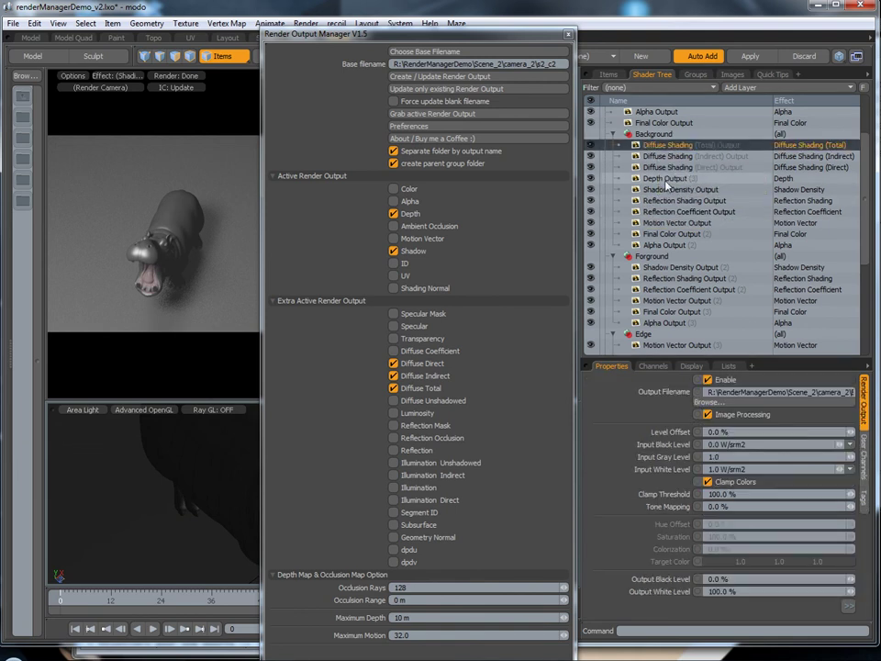
Select all Background outputs and append _BG to the base filename, ending it in s2_c2_BG.
left_click(665, 246, "shift")
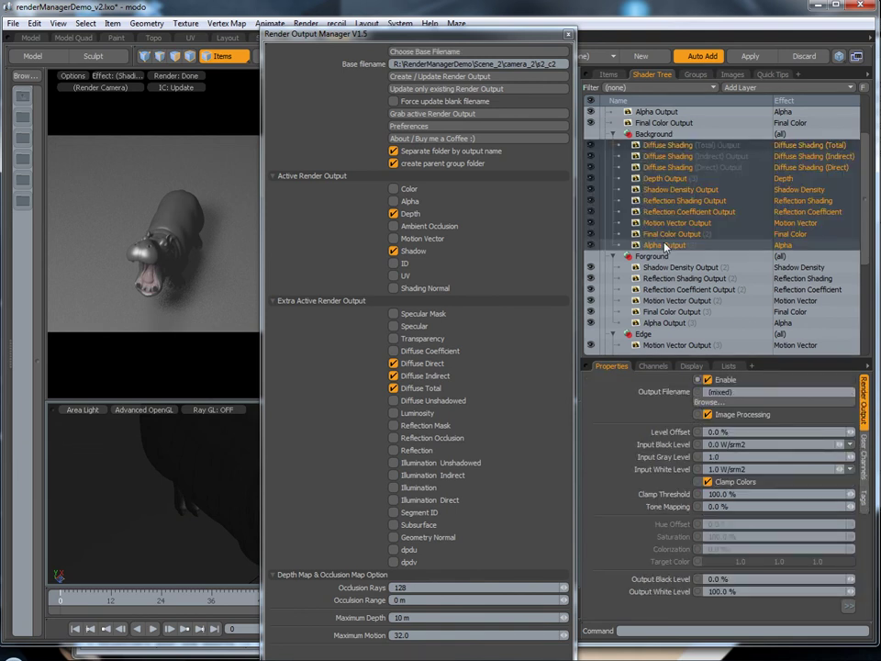
left_click(547, 71)
left_click(556, 70)
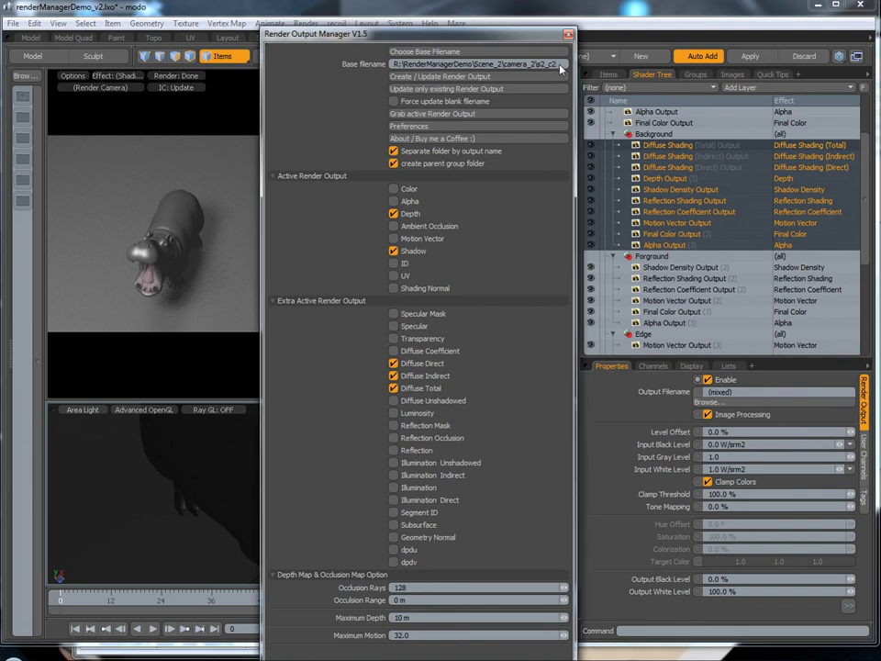
type("_BG")
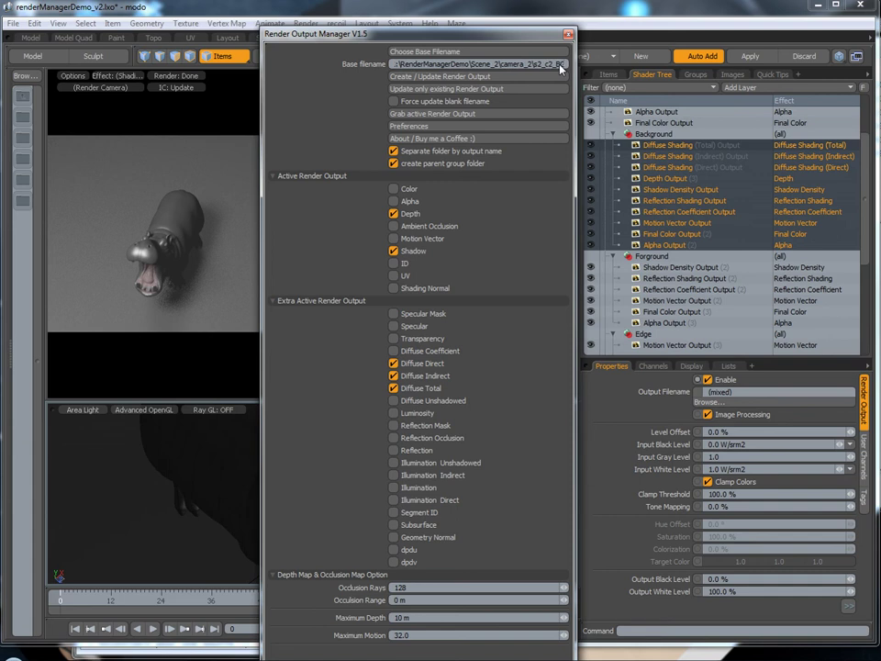
key("Tab")
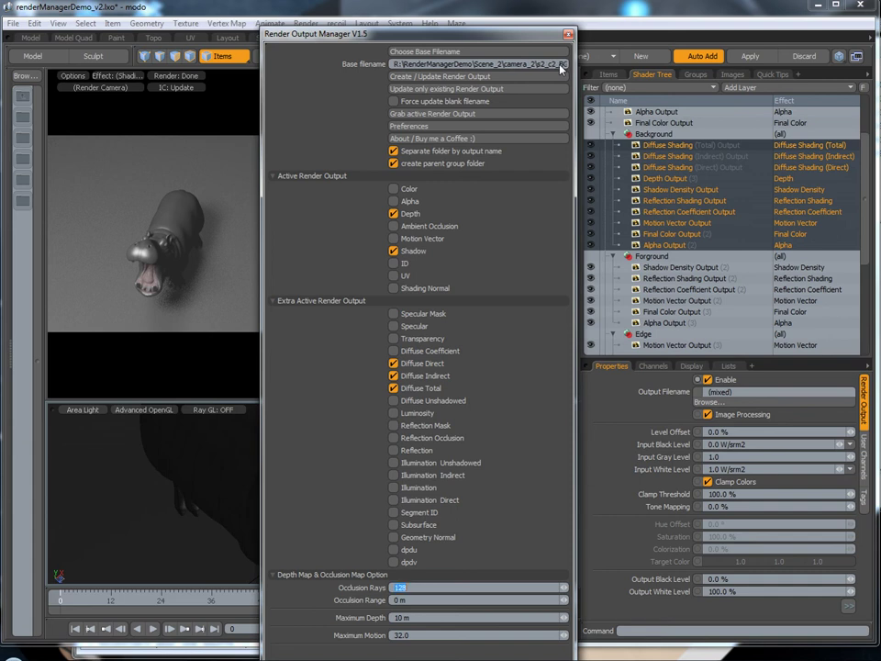
Regenerate Background outputs with folders created, then review filenames and select Shadow Density Output.
left_click(515, 82)
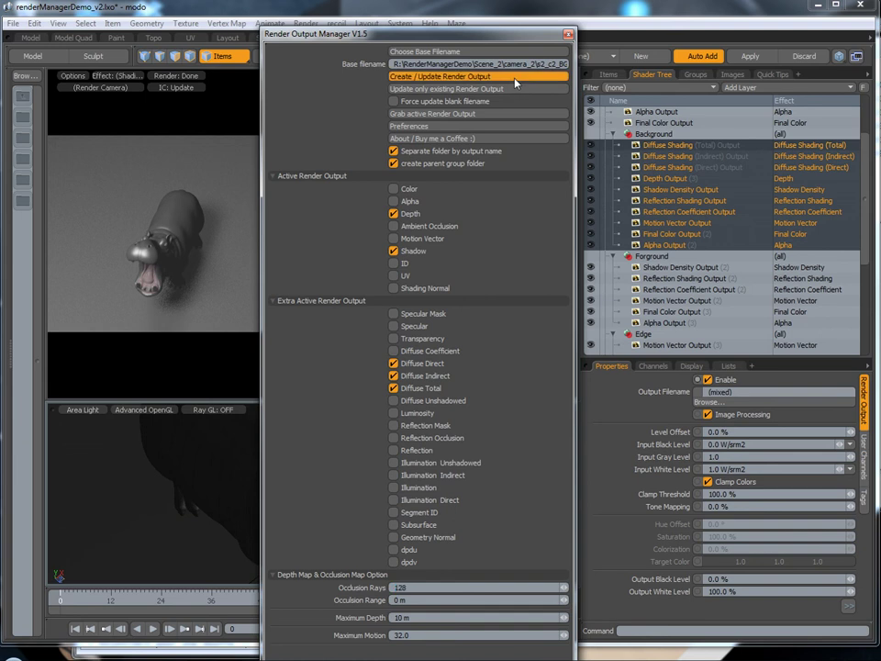
left_click(357, 250)
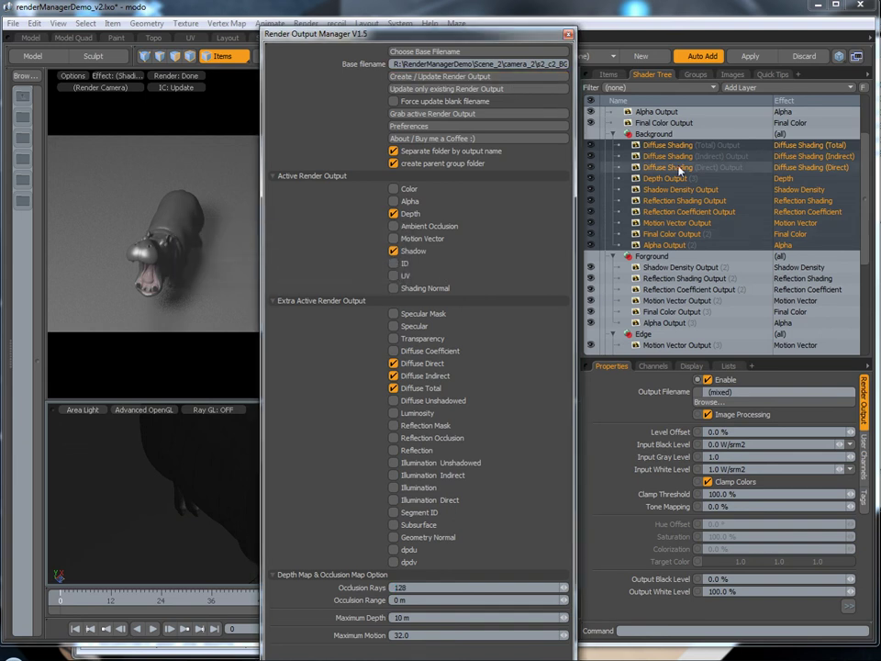
left_click(688, 200)
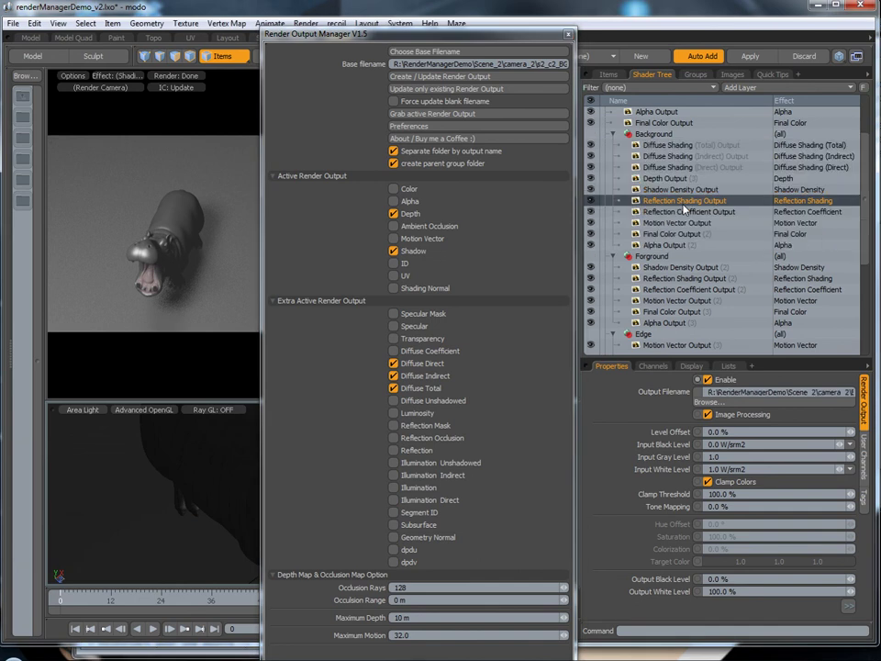
left_click(799, 396)
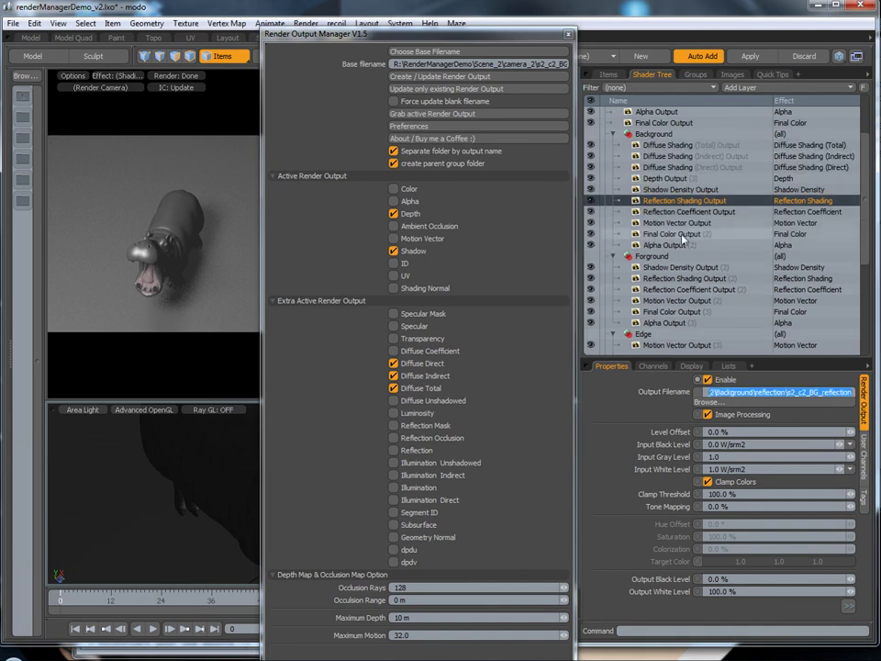
key("Down")
key("Down")
key("Down")
key("Up")
key("Up")
key("Up")
key("Up")
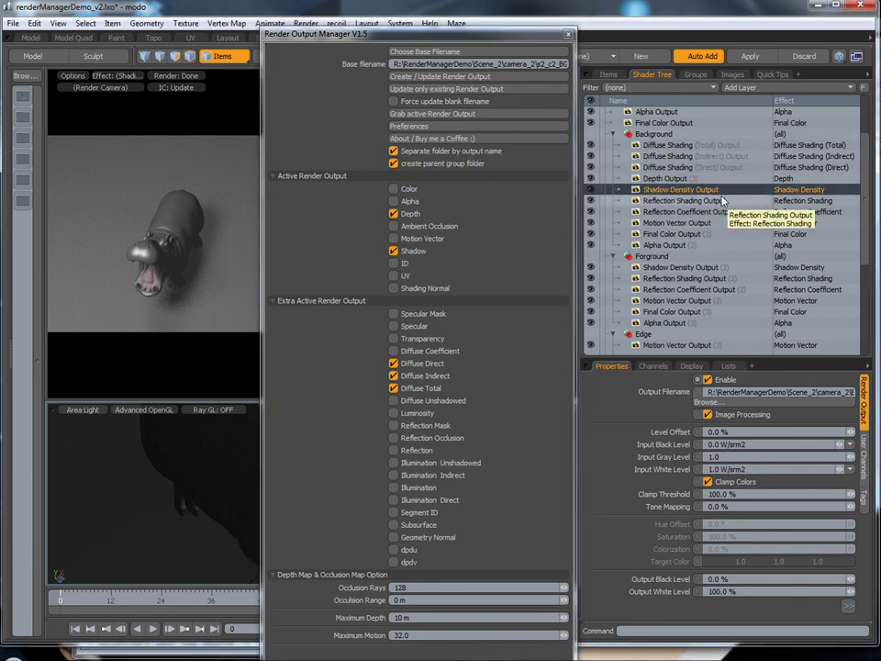
Show the Render Output Manager preferences beside the output path and uncheck 'Separate folder by output name'.
left_click(450, 125)
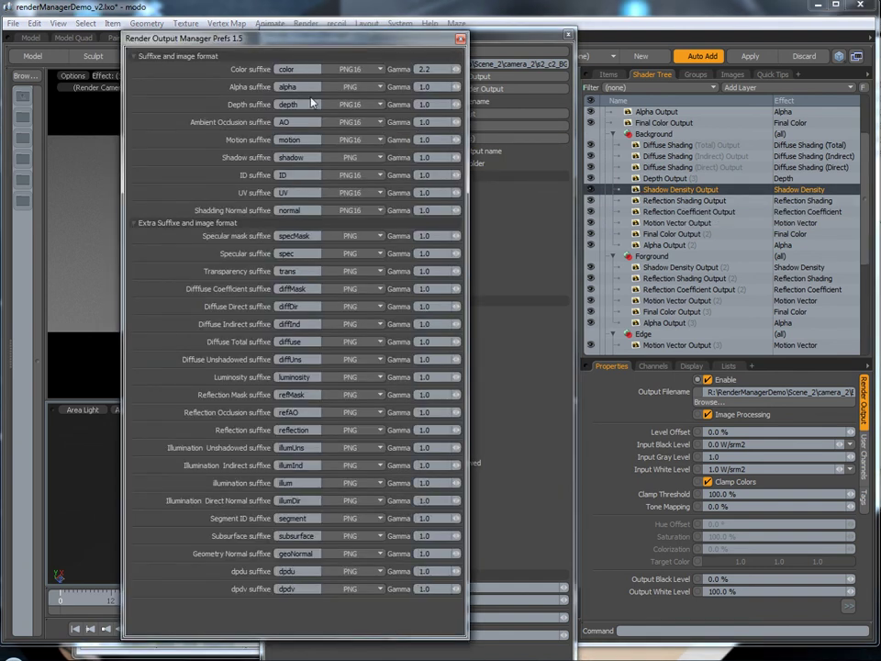
left_click_drag(314, 45, 214, 48)
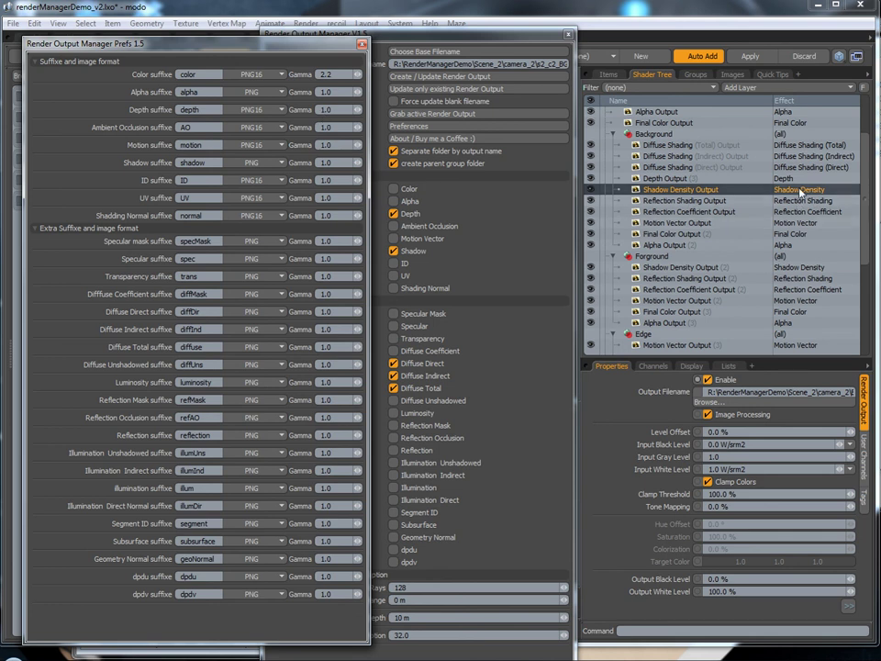
left_click(852, 393)
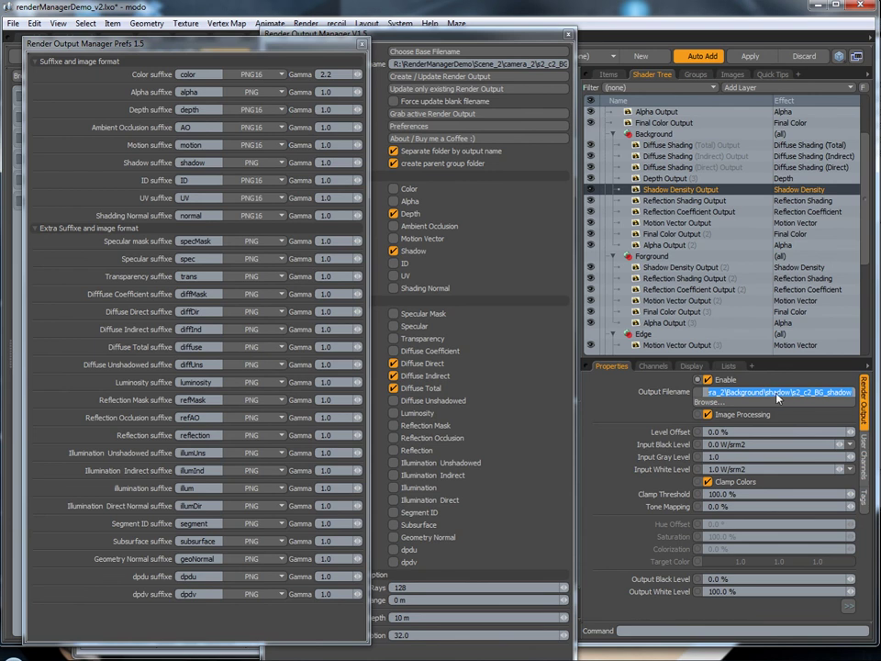
left_click(395, 152)
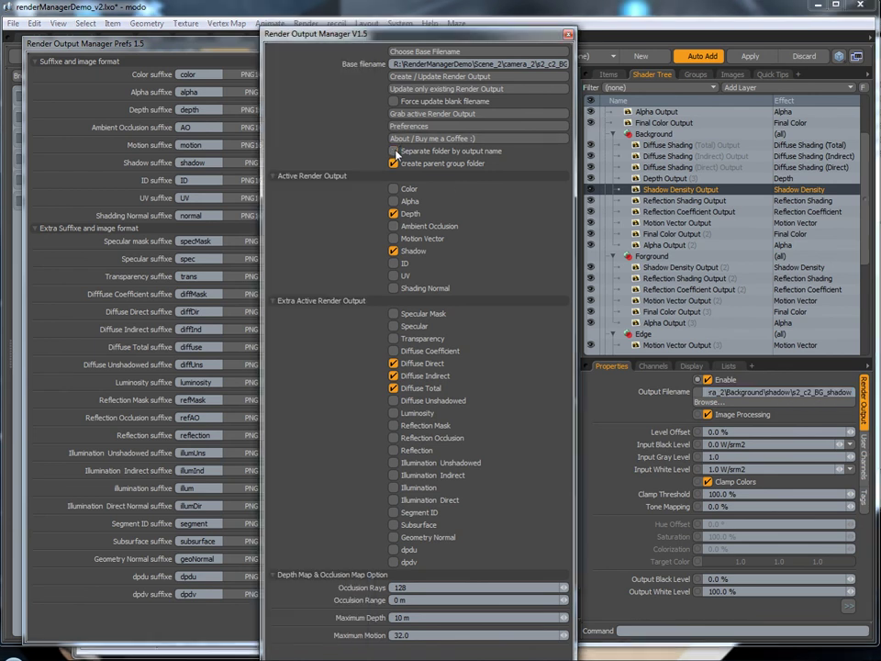
Regenerate outputs, confirm the shadow file now sits in camera_2/Background, then disable 'create parent group folder'.
left_click(448, 78)
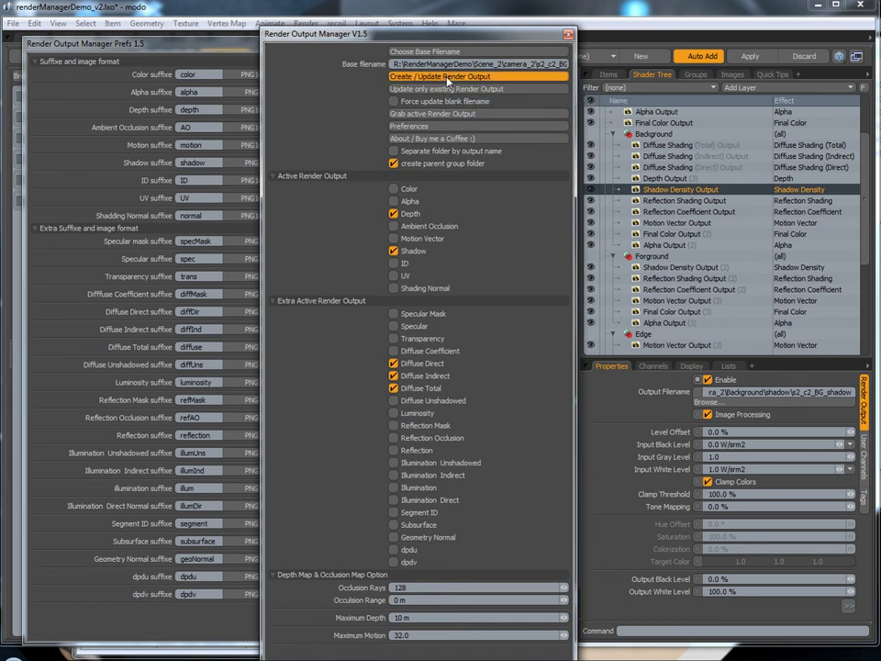
left_click(356, 251)
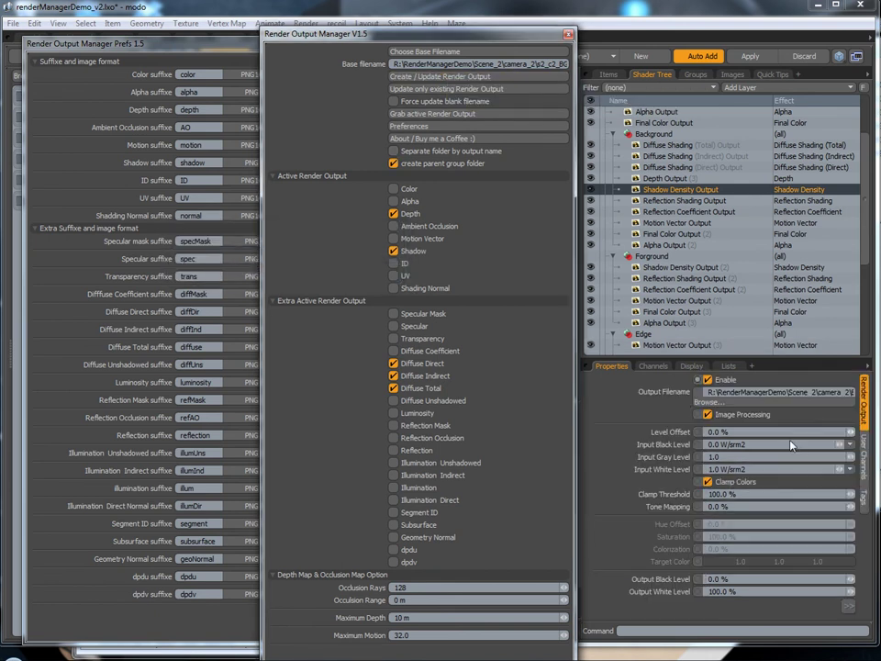
left_click(789, 392)
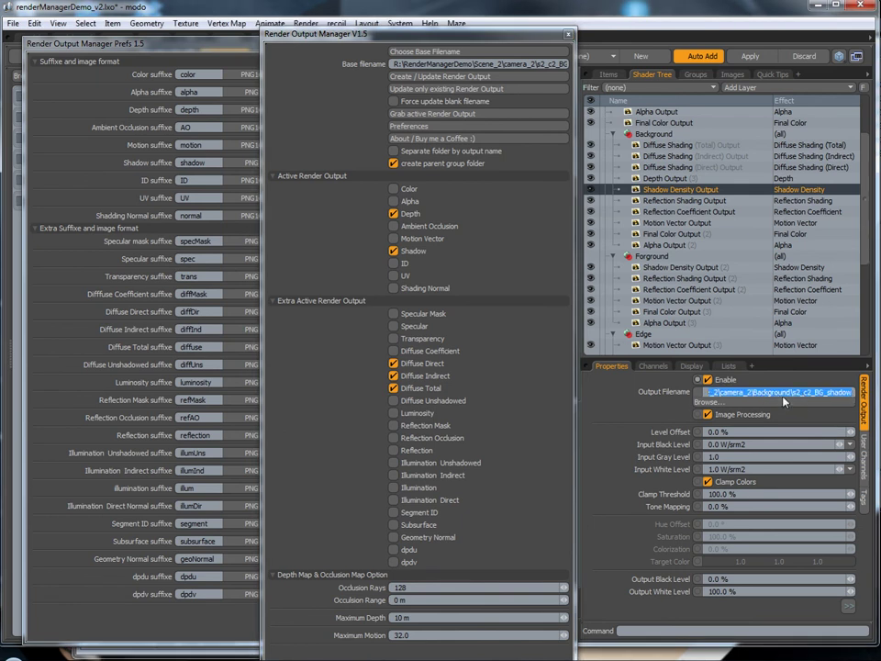
left_click_drag(755, 395, 718, 395)
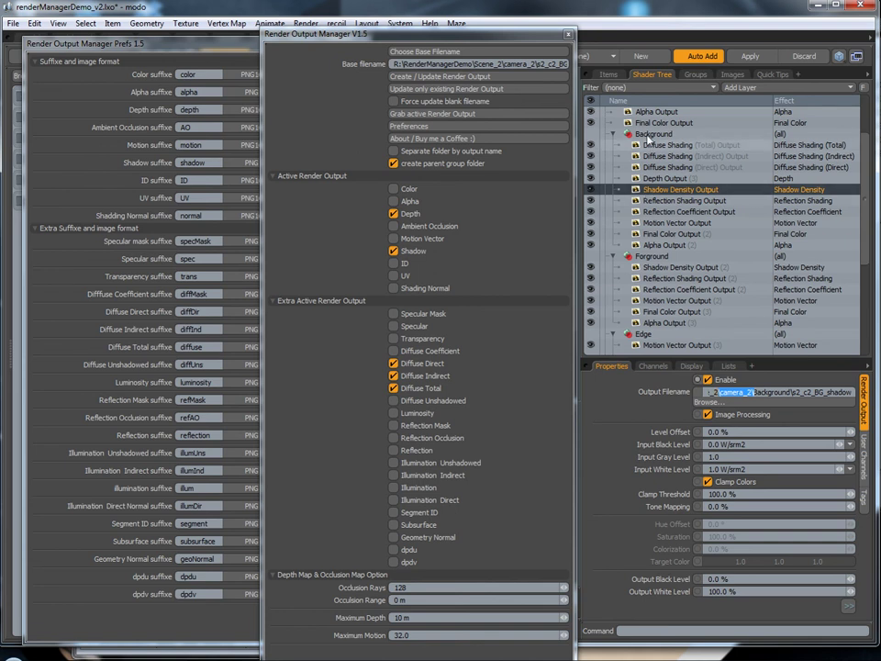
mouse_move(752, 393)
left_mouse_down()
mouse_move(765, 393)
mouse_move(754, 401)
left_mouse_up()
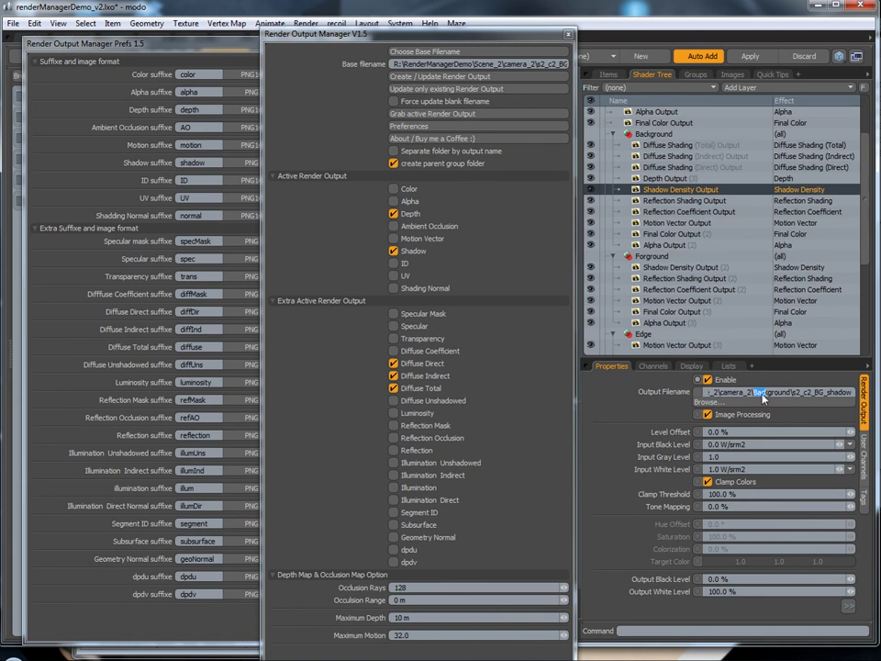
left_click(459, 166)
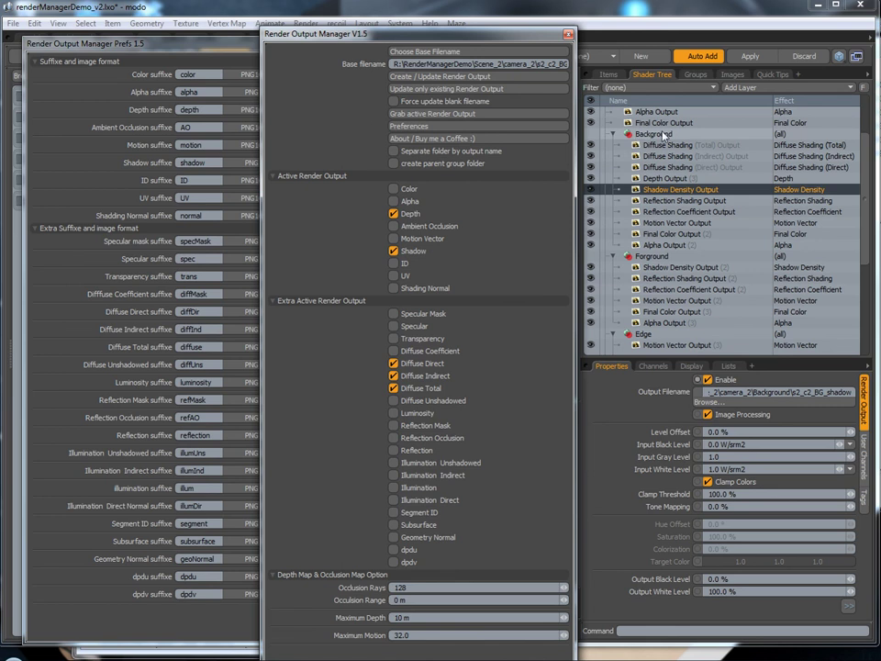
Regenerate outputs, verify s2_c2_BG_shadow sits directly under camera_2, then re-enable both folder options.
left_click(446, 80)
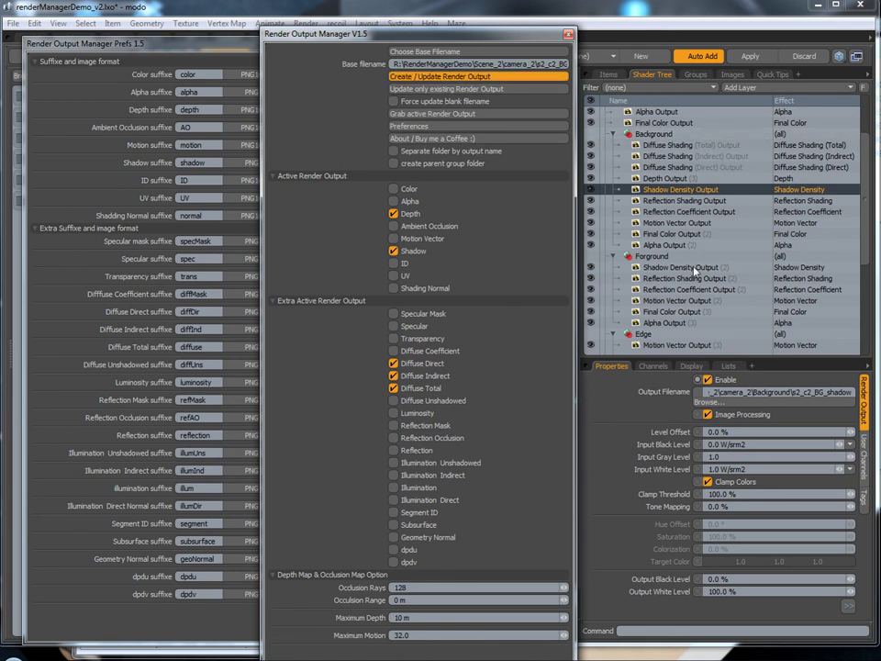
left_click_drag(735, 394, 853, 396)
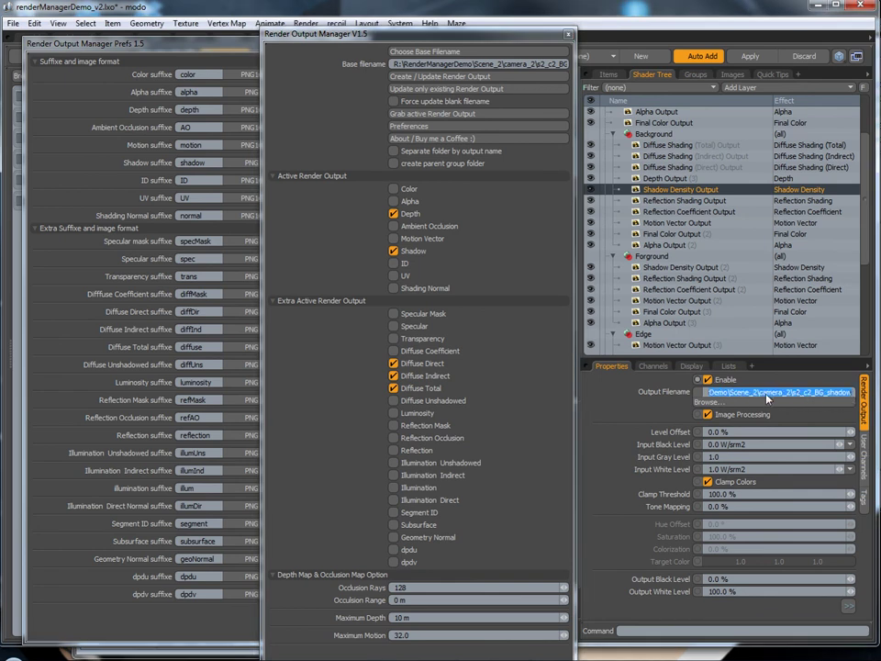
left_click_drag(791, 394, 859, 393)
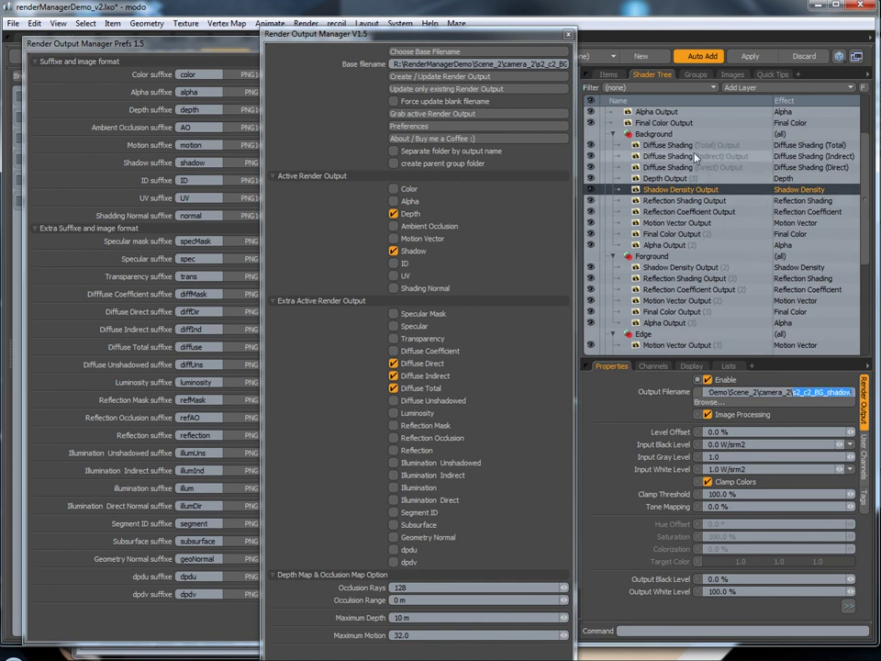
left_click(418, 152)
left_click(419, 164)
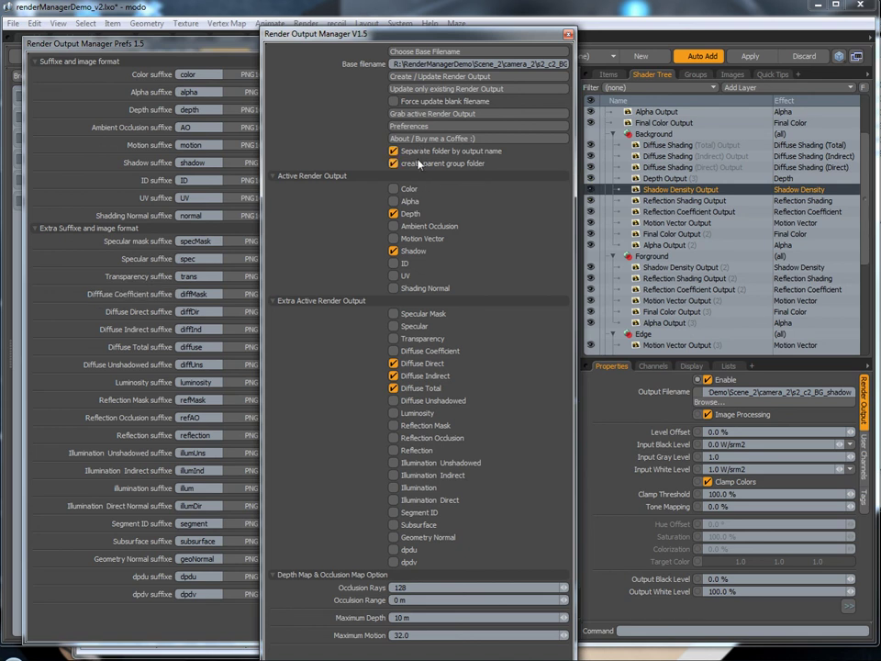